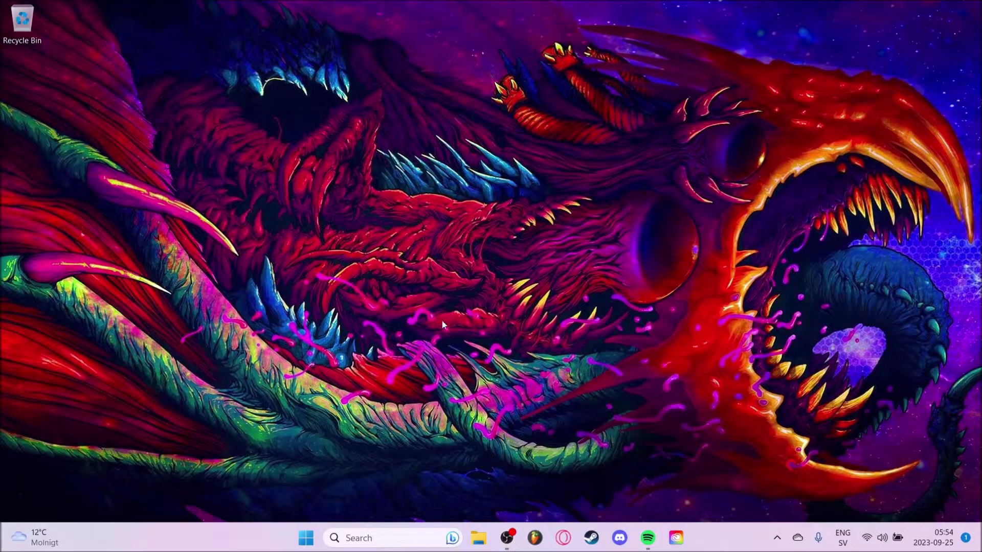
# - Find 'device manager' through taskbar Search, launch it and maximize the window
pyautogui.click(376, 540)
pyautogui.write('de')
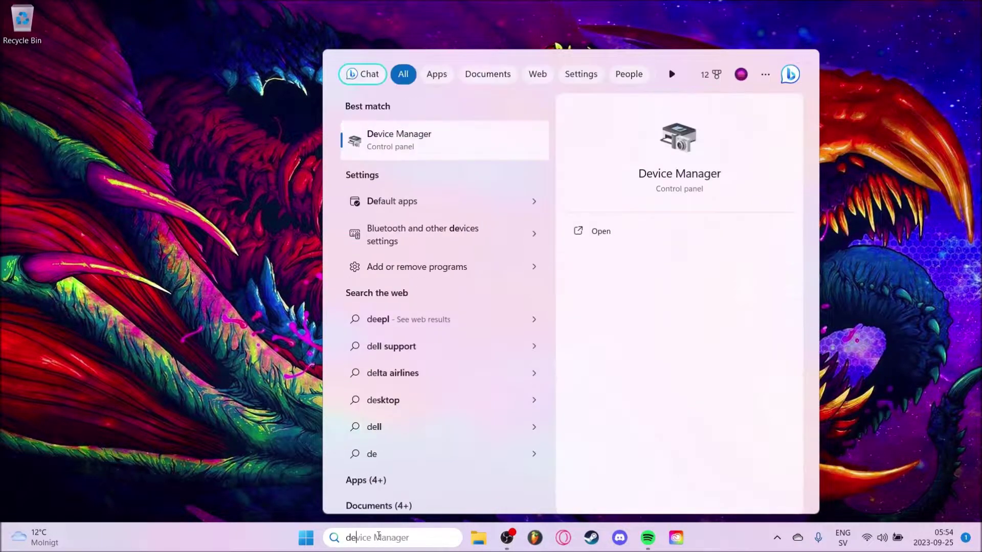
pyautogui.write('vice mana')
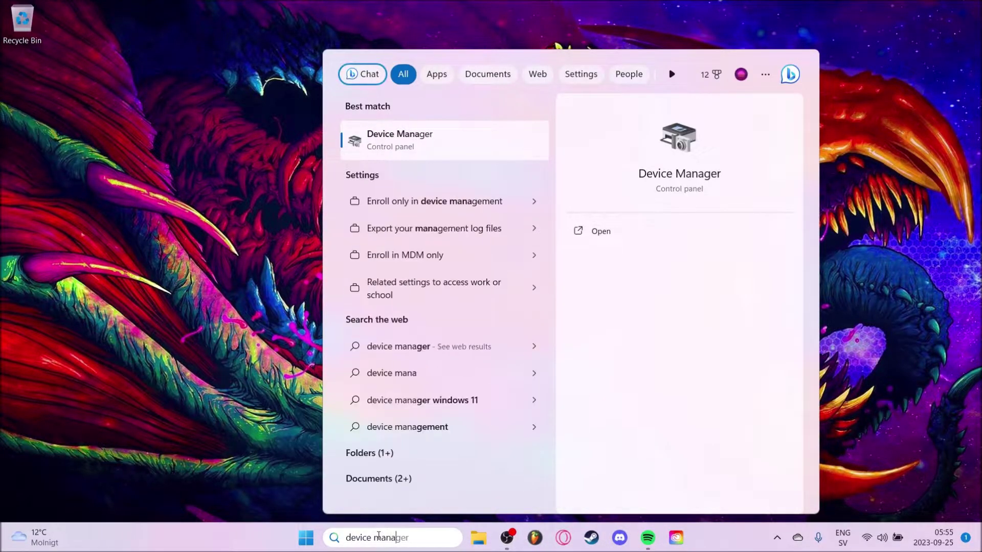
pyautogui.write('ger')
pyautogui.press('Return')
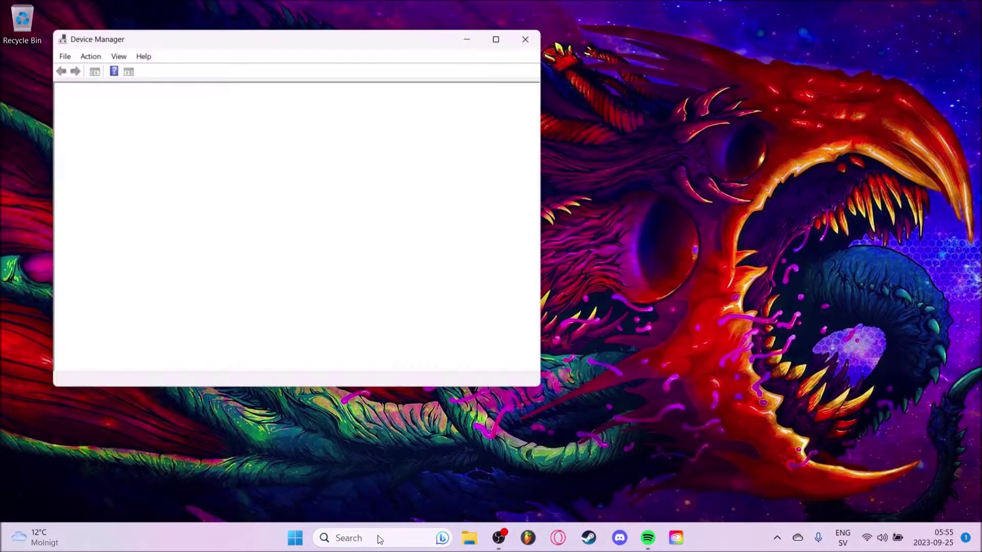
pyautogui.click(502, 36)
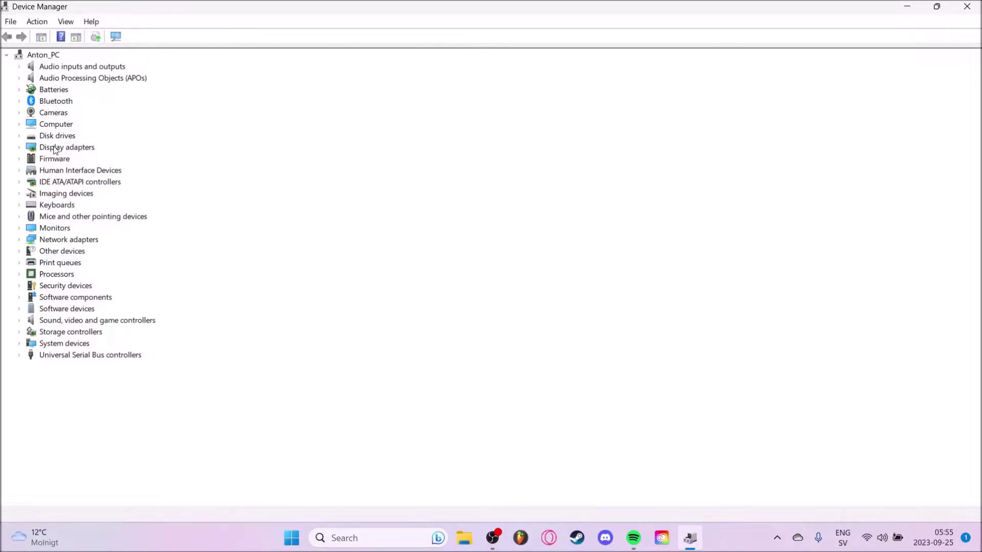
# - Under Display adapters, search automatically for a newer AMD Radeon(TM) Graphics driver and dismiss the result
pyautogui.click(19, 148)
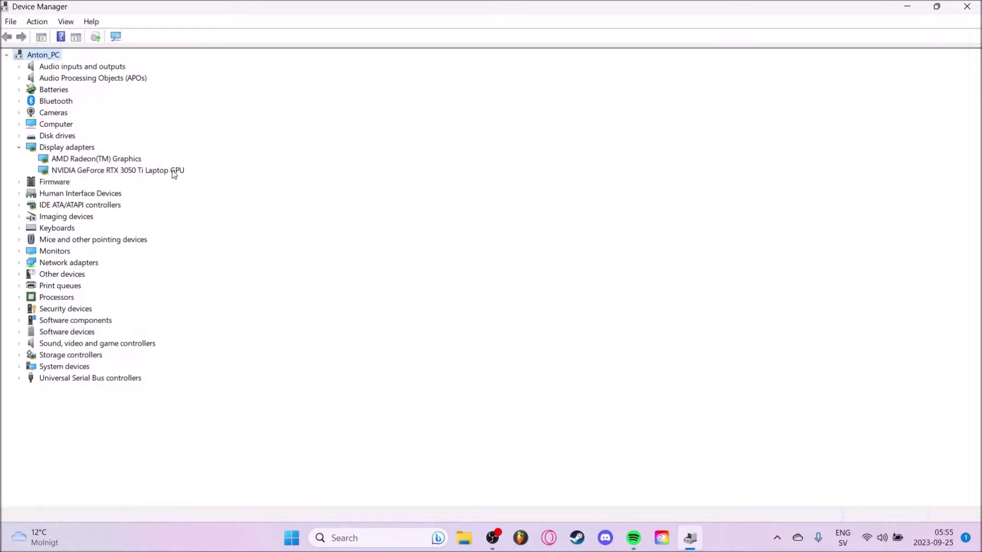
pyautogui.rightClick(101, 159)
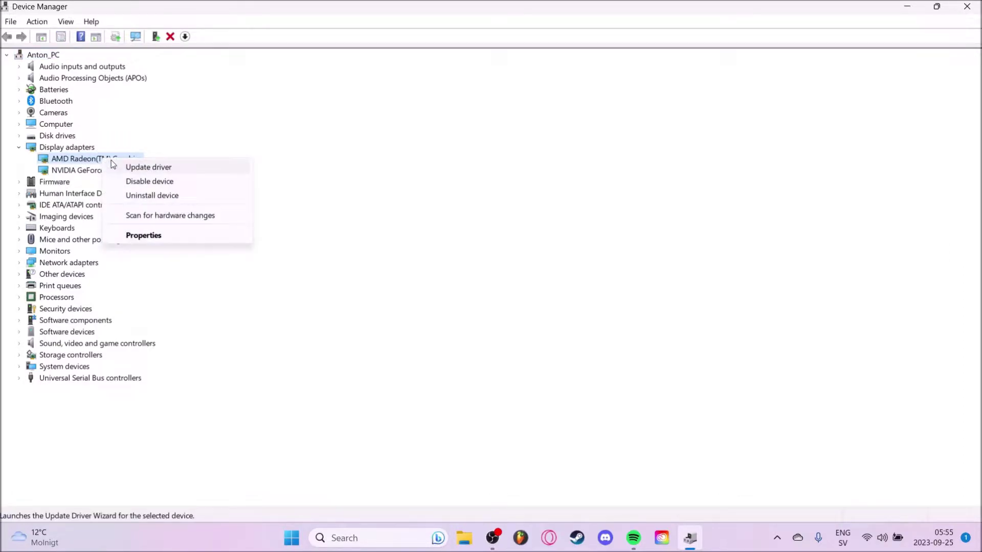
pyautogui.click(153, 171)
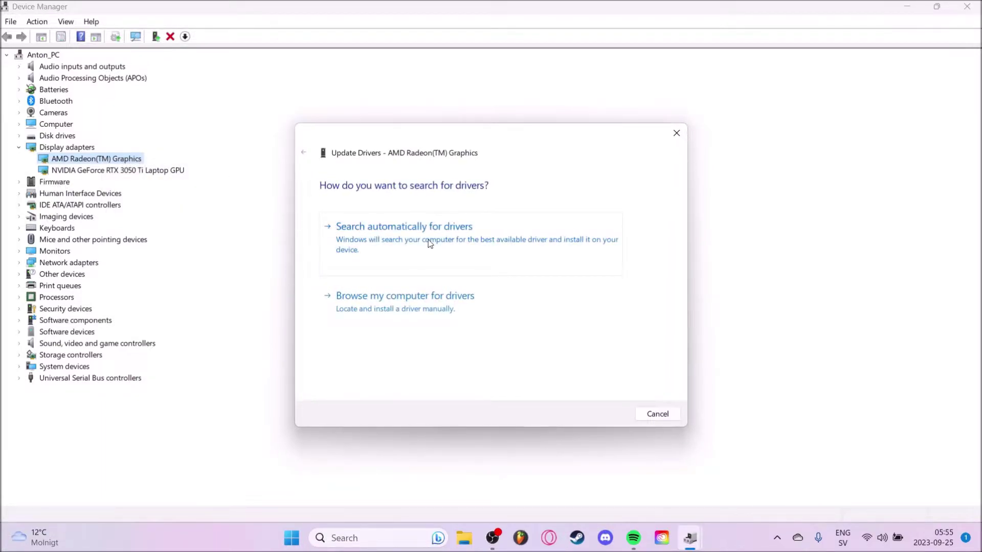
pyautogui.click(430, 248)
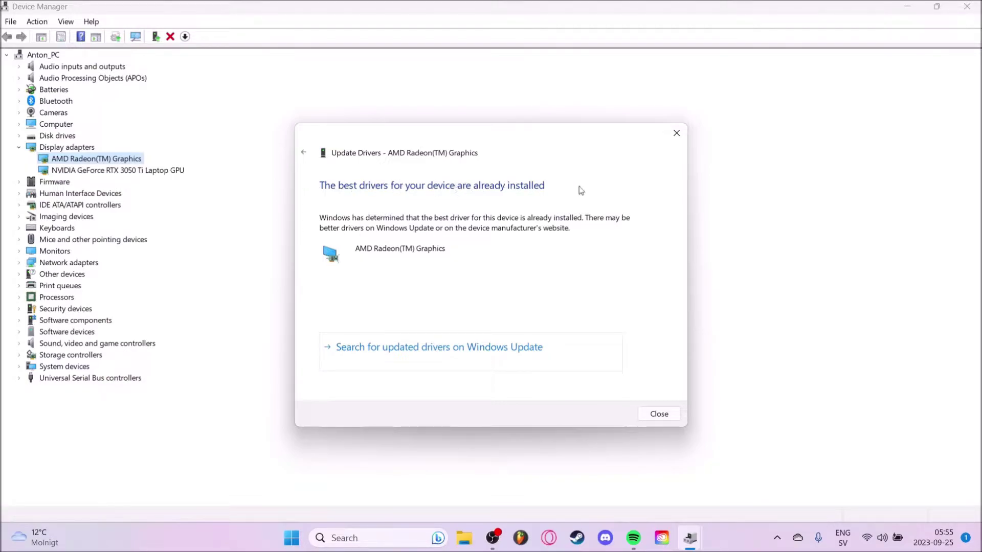
pyautogui.click(658, 415)
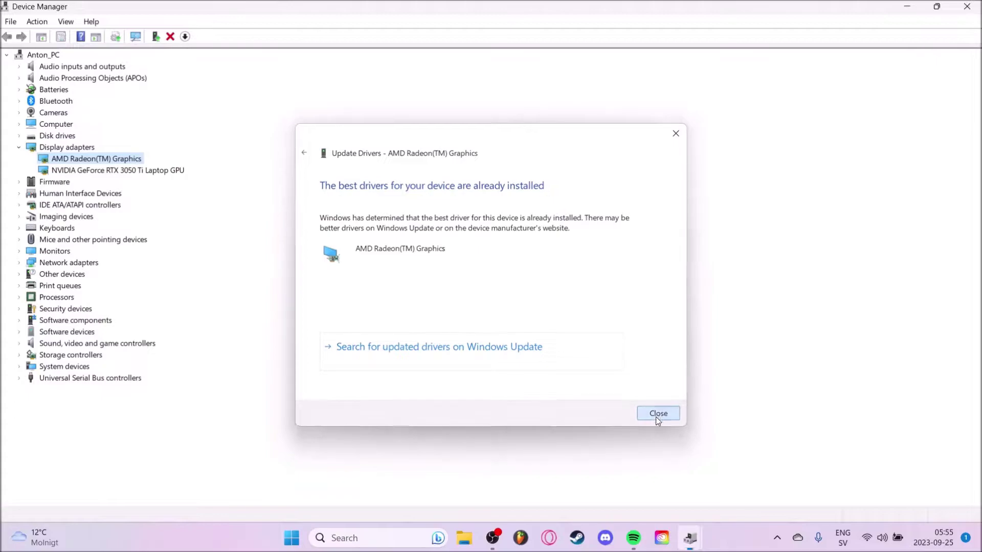
pyautogui.rightClick(98, 173)
# - Search automatically for a newer NVIDIA GeForce RTX 3050 Ti driver, dismiss the result and close Device Manager
pyautogui.click(143, 182)
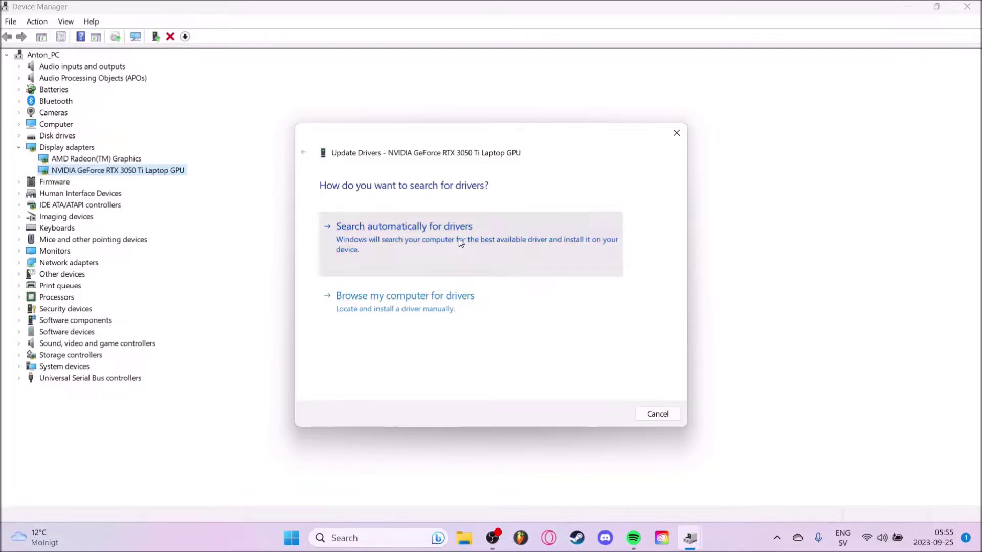
pyautogui.click(456, 238)
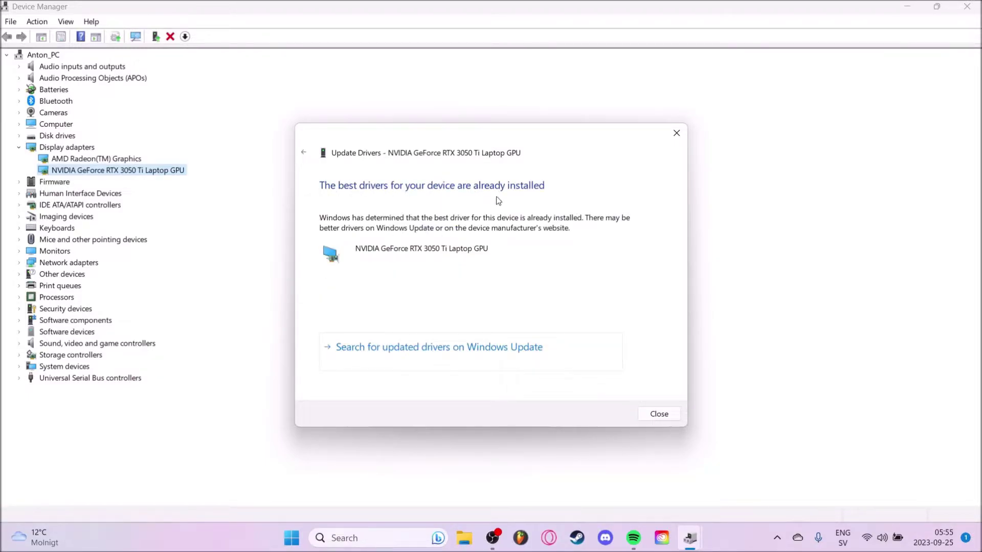
pyautogui.click(665, 416)
pyautogui.click(967, 6)
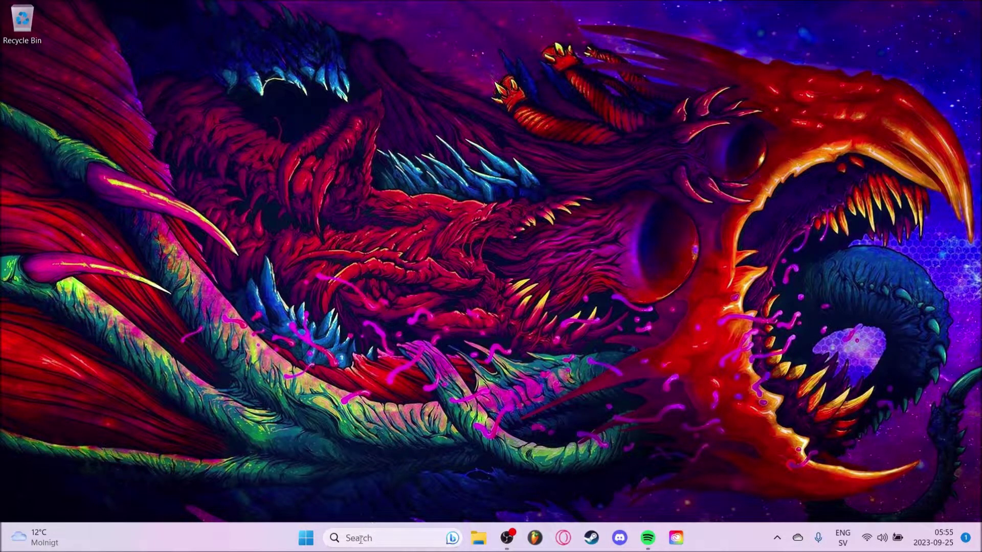
# - Navigate to %localappdata% via taskbar Search and enter its Temp folder
pyautogui.click(376, 538)
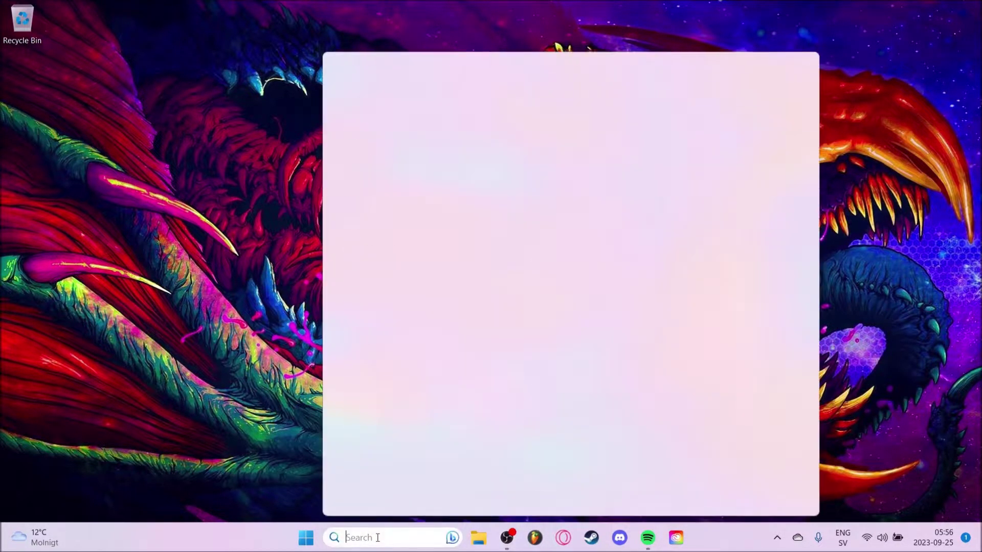
pyautogui.write('%l')
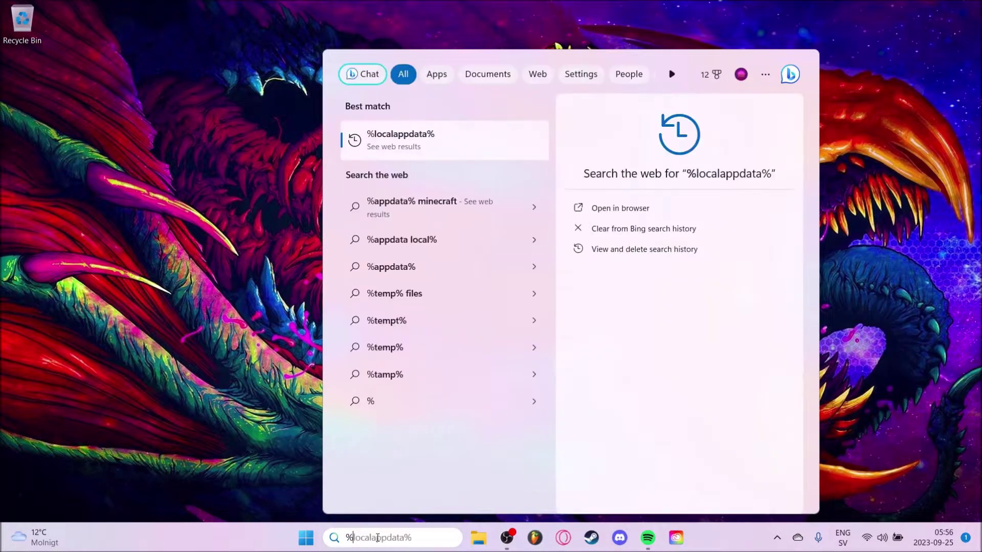
pyautogui.write('ocalappdata%')
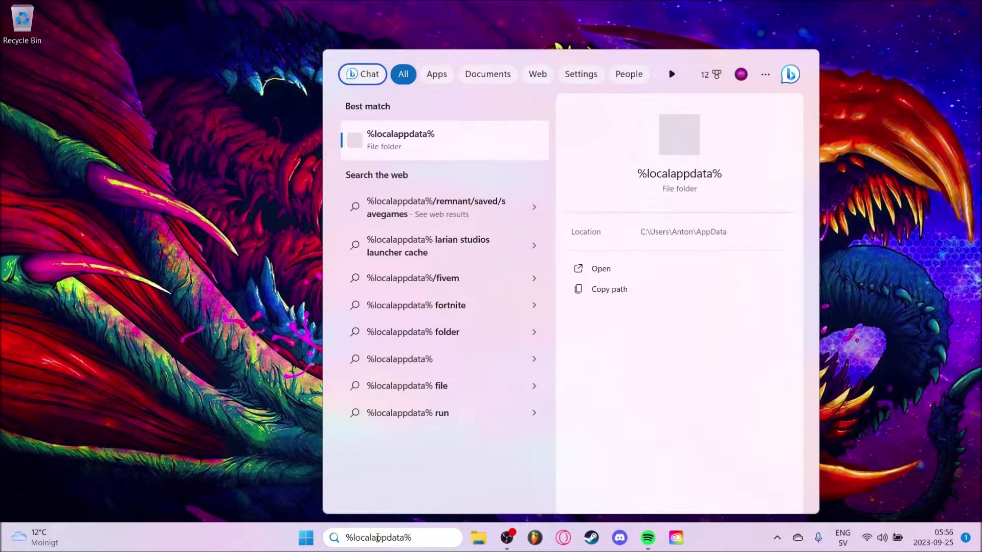
pyautogui.press('Return')
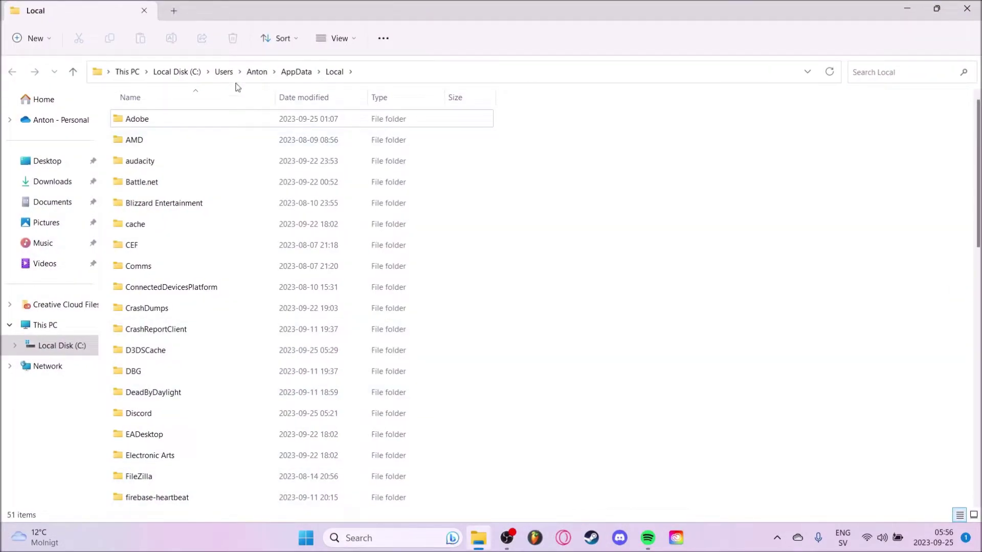
pyautogui.scroll(-1, 284, 158)
pyautogui.scroll(-2, 265, 189)
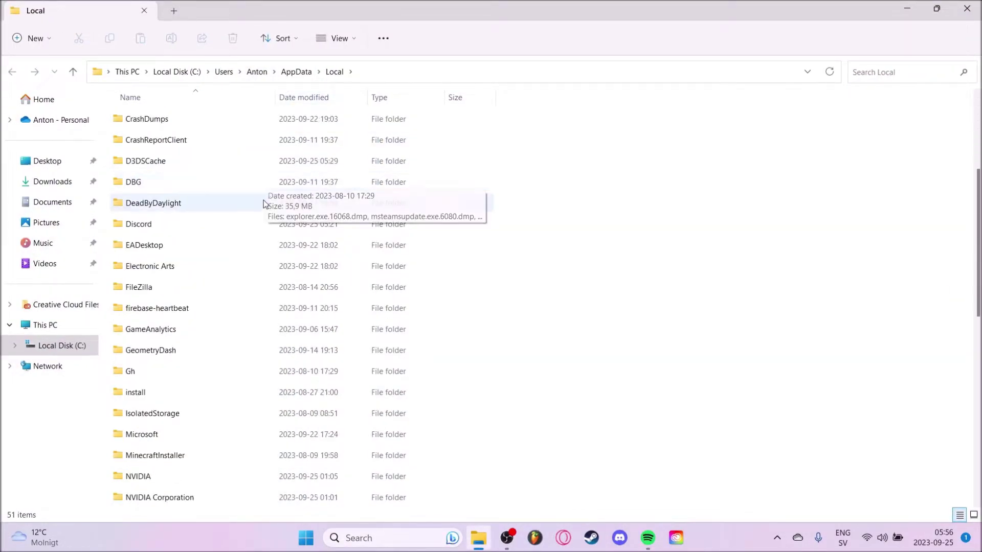
pyautogui.scroll(-2, 257, 211)
pyautogui.scroll(-2, 253, 220)
pyautogui.scroll(-3, 250, 218)
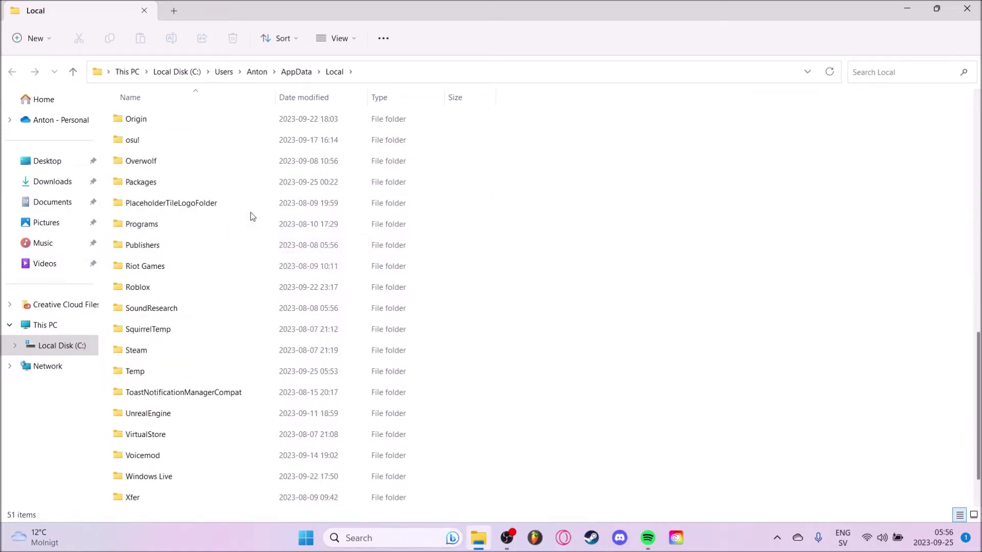
pyautogui.doubleClick(139, 374)
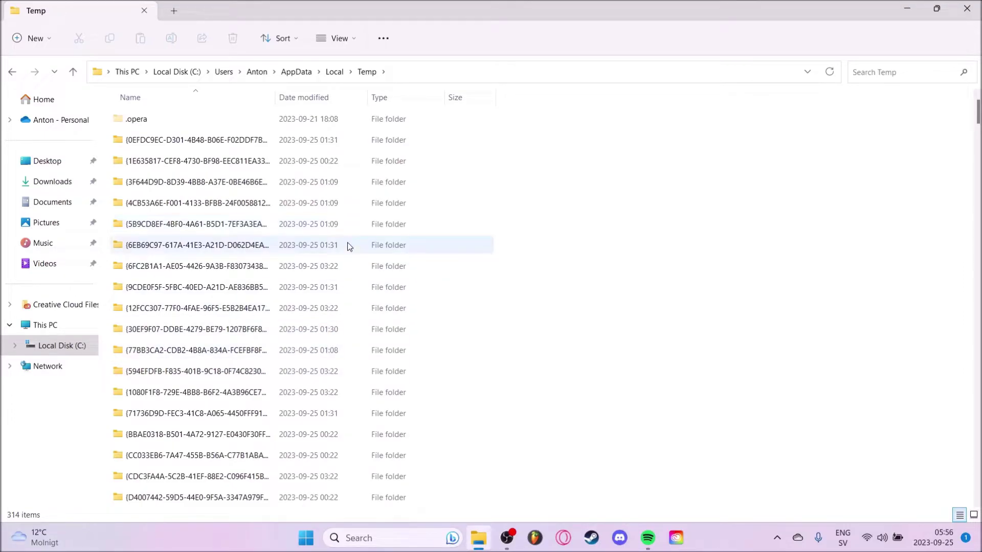
pyautogui.scroll(-5, 345, 243)
pyautogui.scroll(-1, 335, 240)
pyautogui.scroll(-5, 337, 243)
pyautogui.scroll(-3, 337, 241)
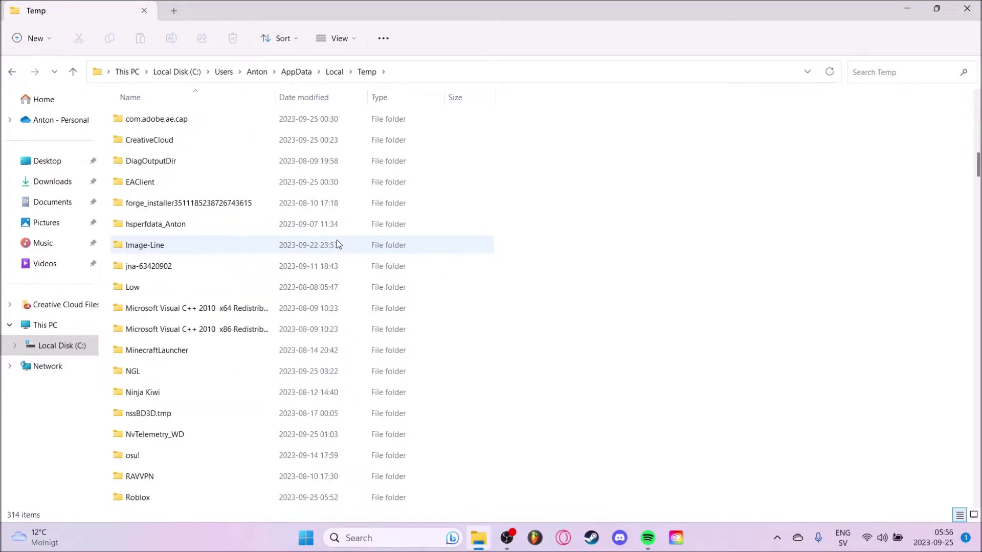
pyautogui.scroll(-1, 334, 241)
pyautogui.scroll(-1, 330, 253)
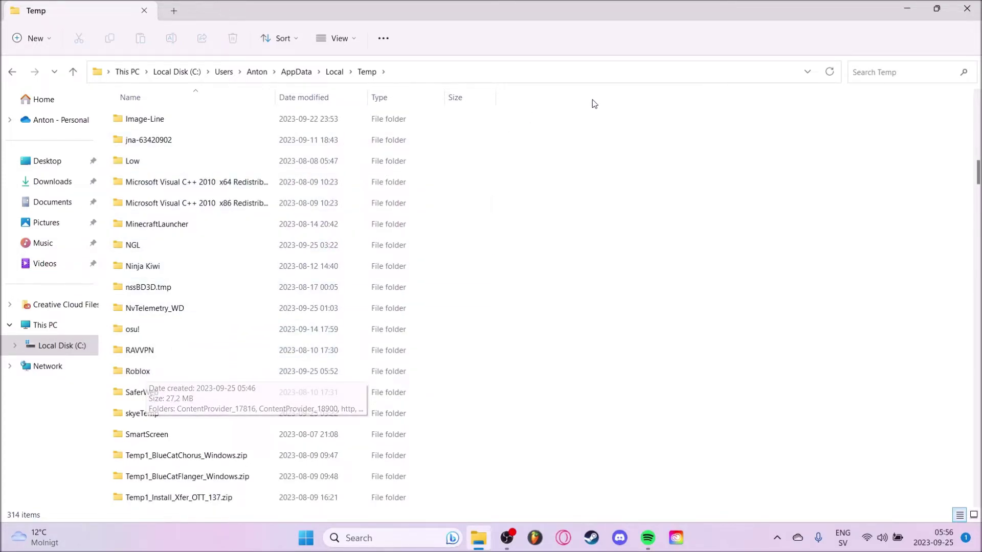
pyautogui.click(906, 73)
pyautogui.write('roblox')
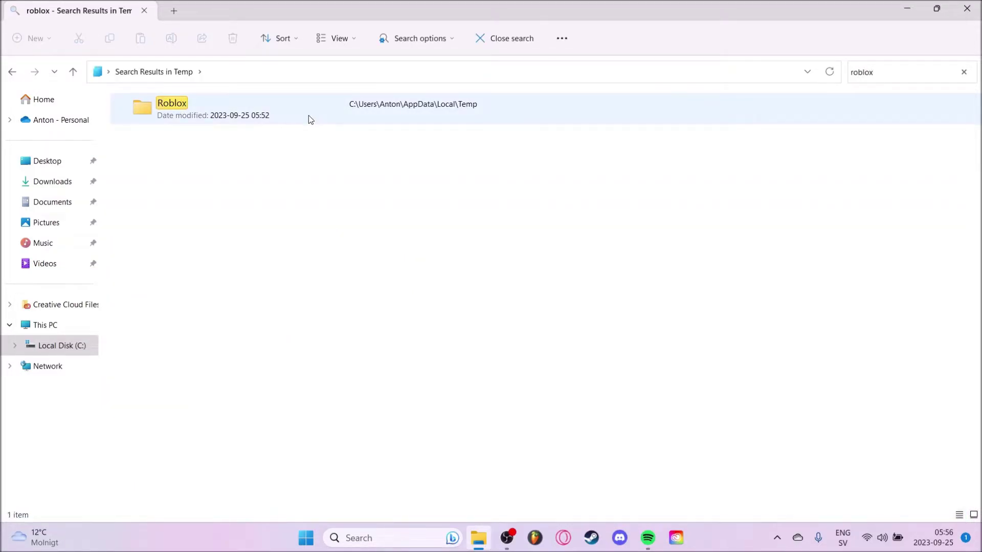
# - Delete the Roblox folder found by the 'roblox' search in Temp and close File Explorer
pyautogui.click(266, 115)
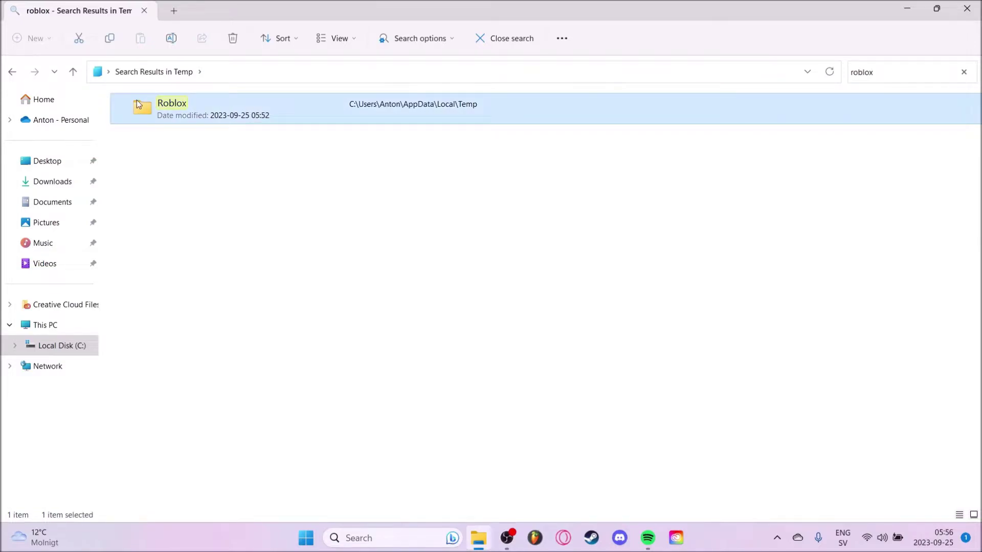
pyautogui.rightClick(241, 108)
pyautogui.click(331, 121)
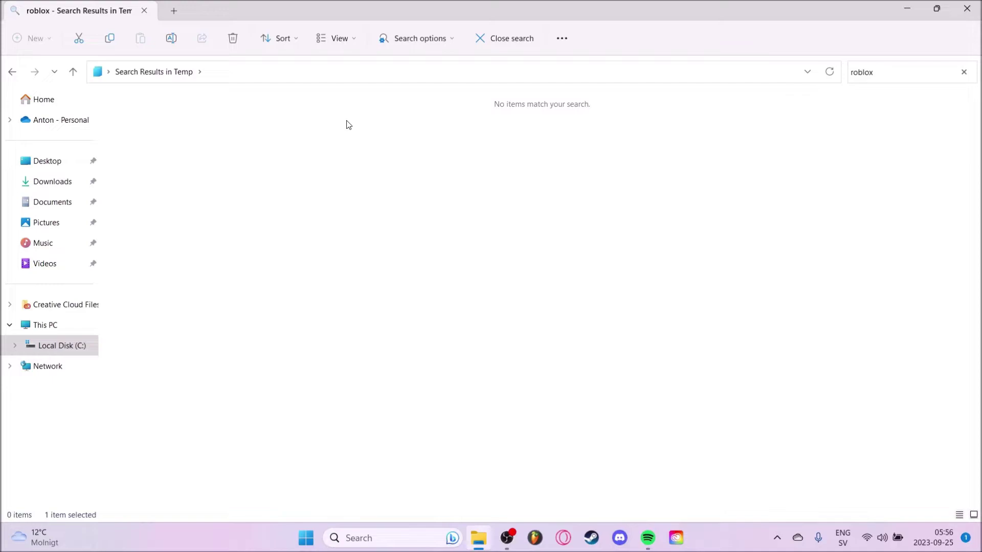
pyautogui.click(970, 8)
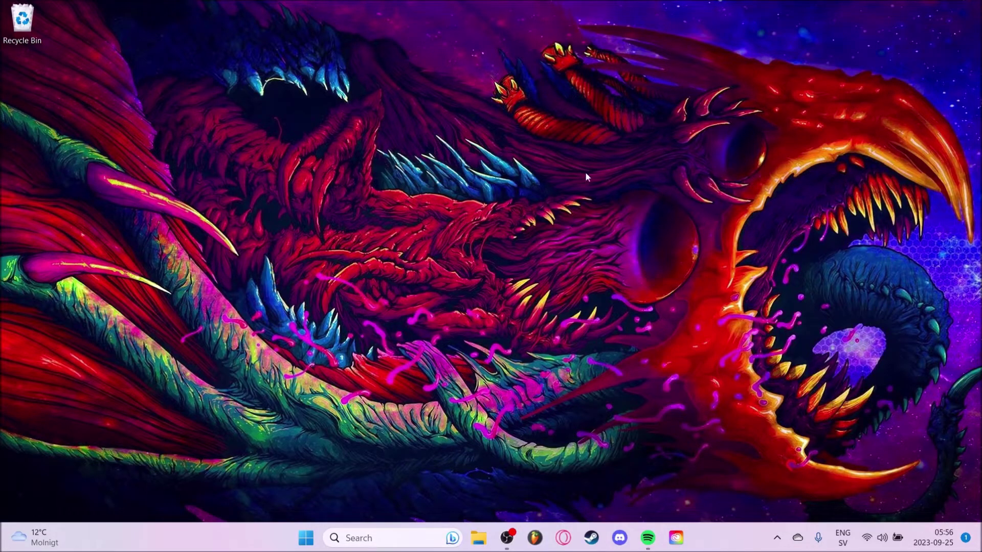
# - Launch Windows Settings from Start and go to Apps > Installed apps
pyautogui.click(306, 538)
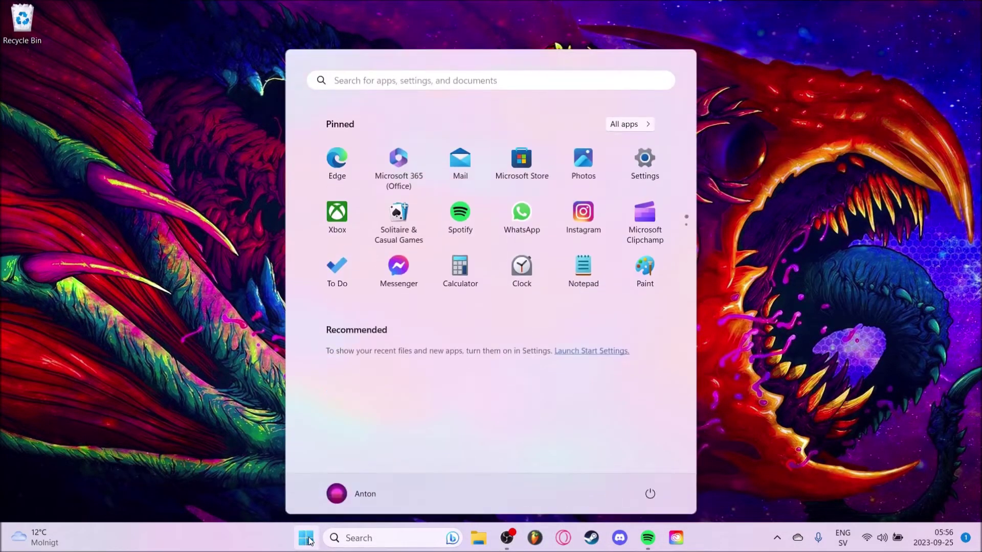
pyautogui.click(645, 161)
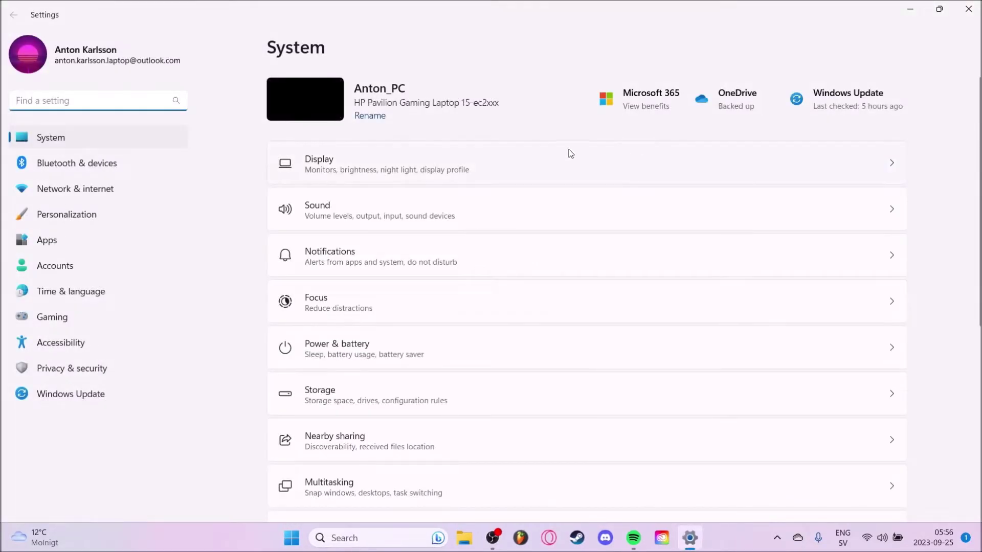
pyautogui.click(47, 240)
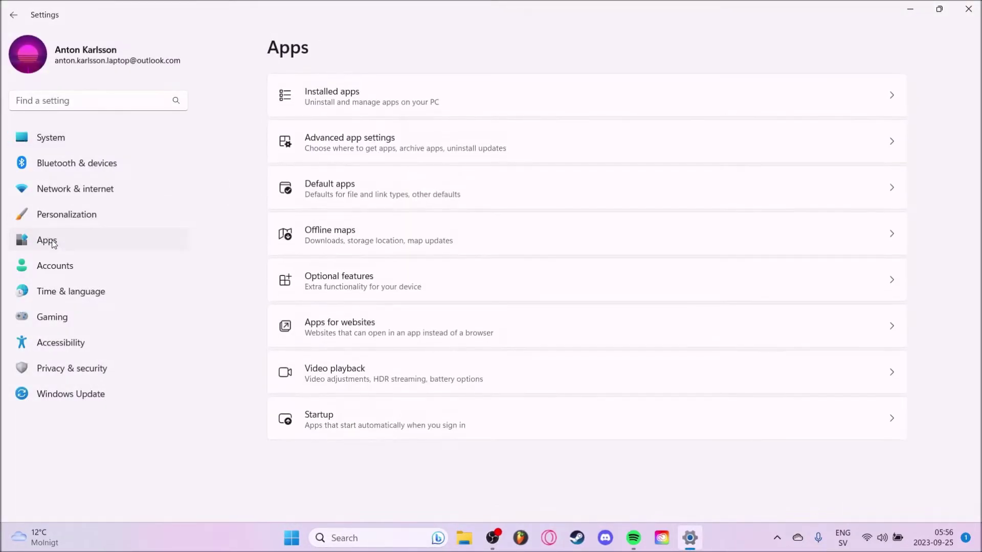
pyautogui.click(368, 99)
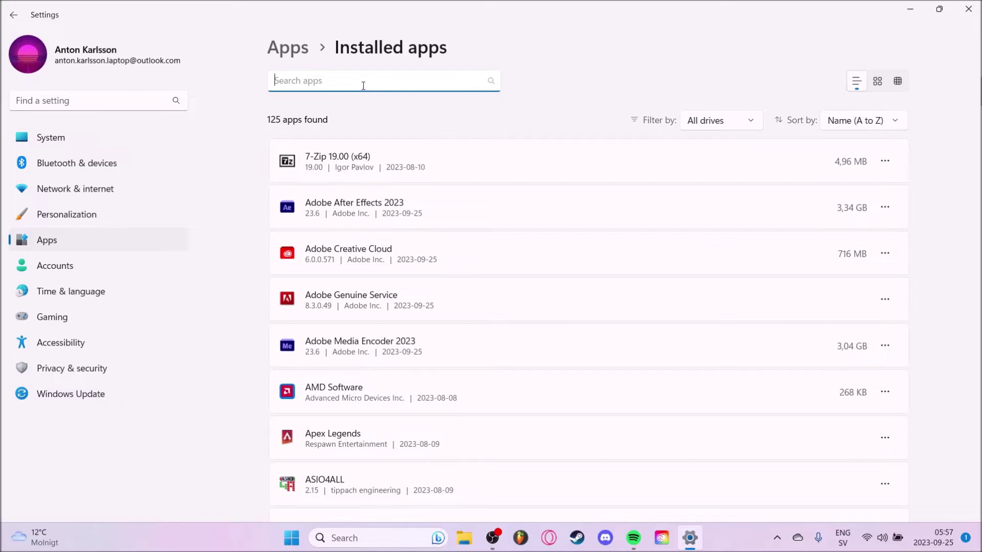
pyautogui.write('roblox')
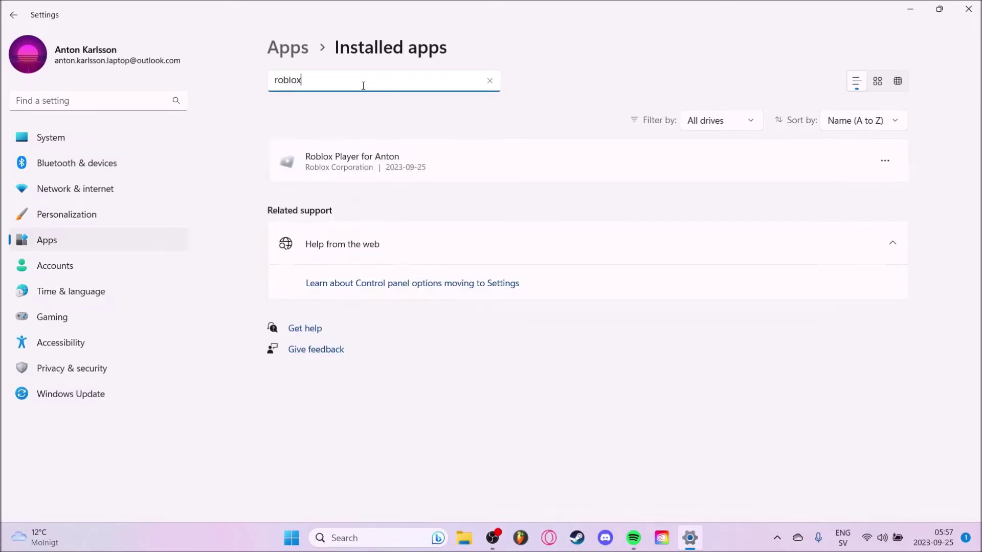
# - Uninstall Roblox Player from the installed apps list, confirm, and close Settings
pyautogui.click(886, 161)
pyautogui.click(766, 210)
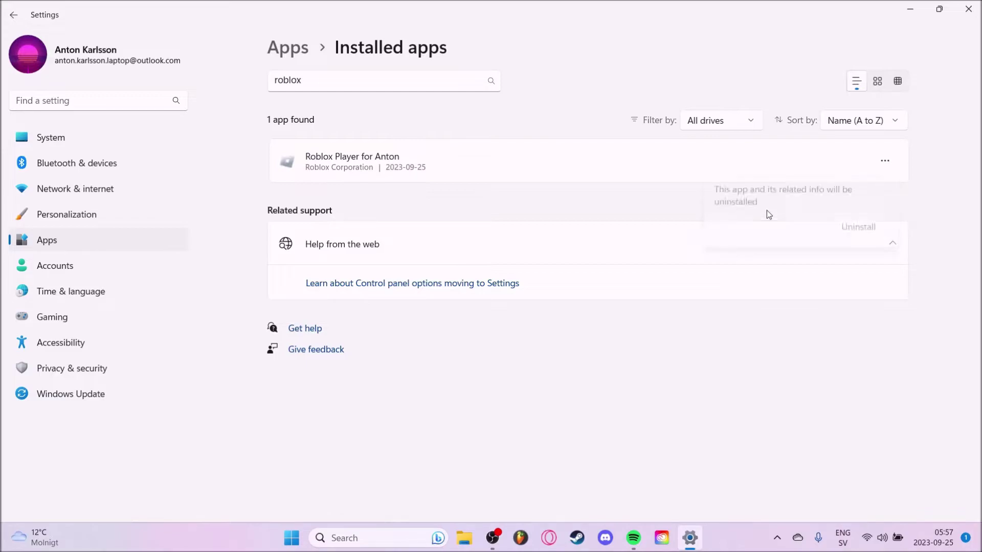
pyautogui.click(859, 229)
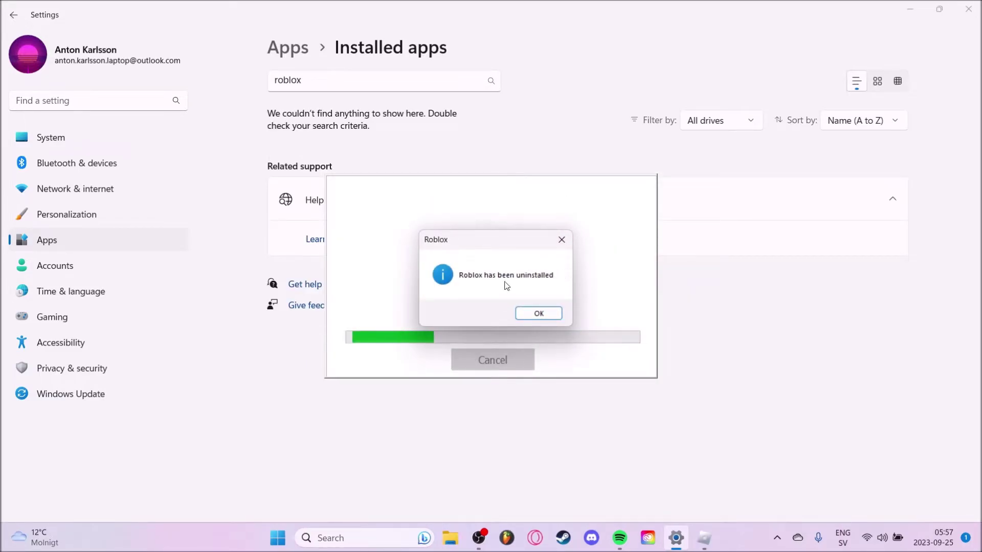
pyautogui.click(539, 313)
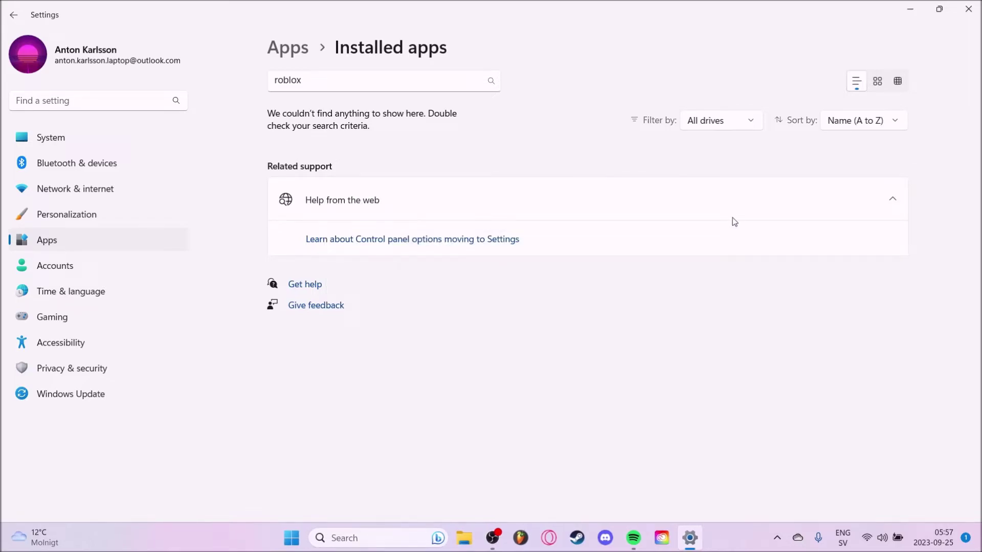
pyautogui.click(972, 7)
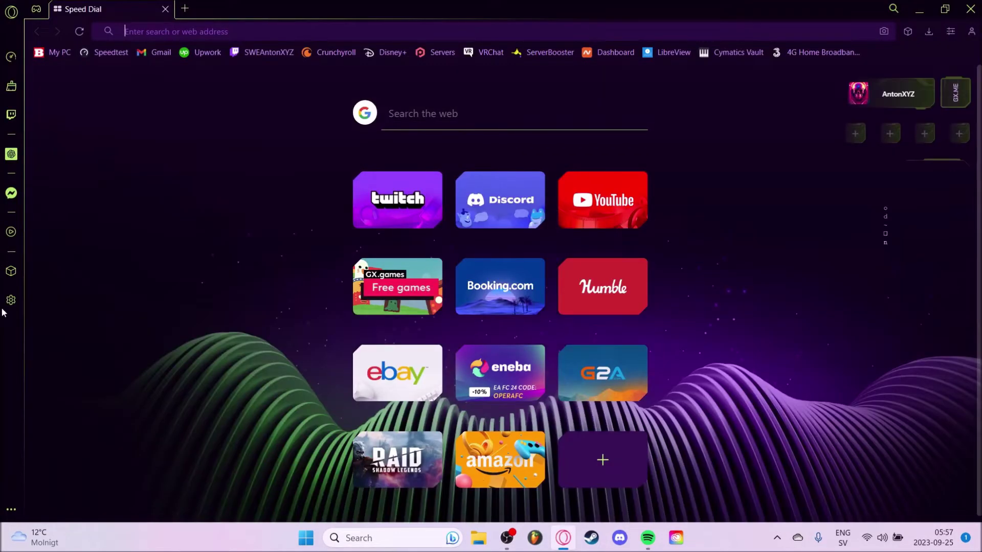
# - In Opera GX settings, go to Privacy & security > Cookies and other site data > See all site data
pyautogui.click(11, 300)
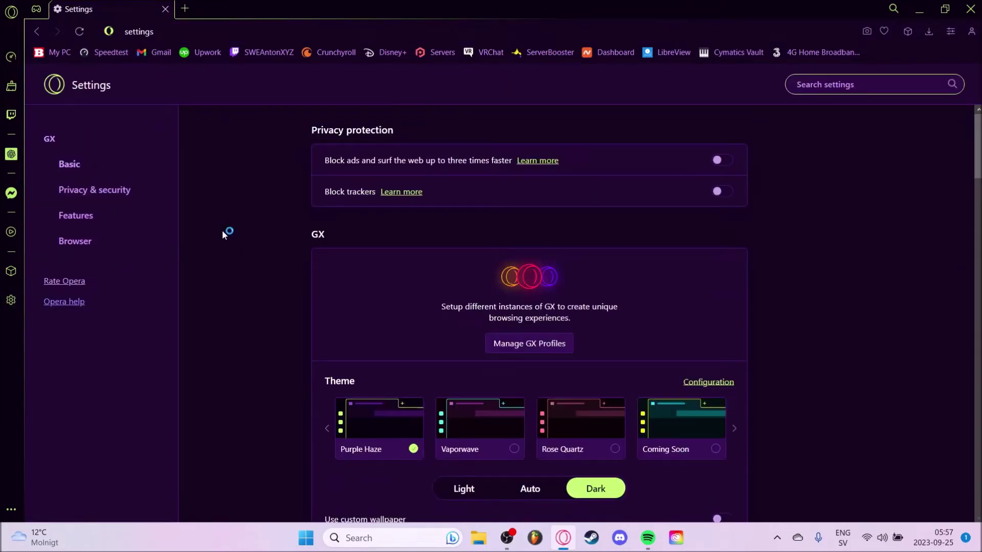
pyautogui.click(103, 189)
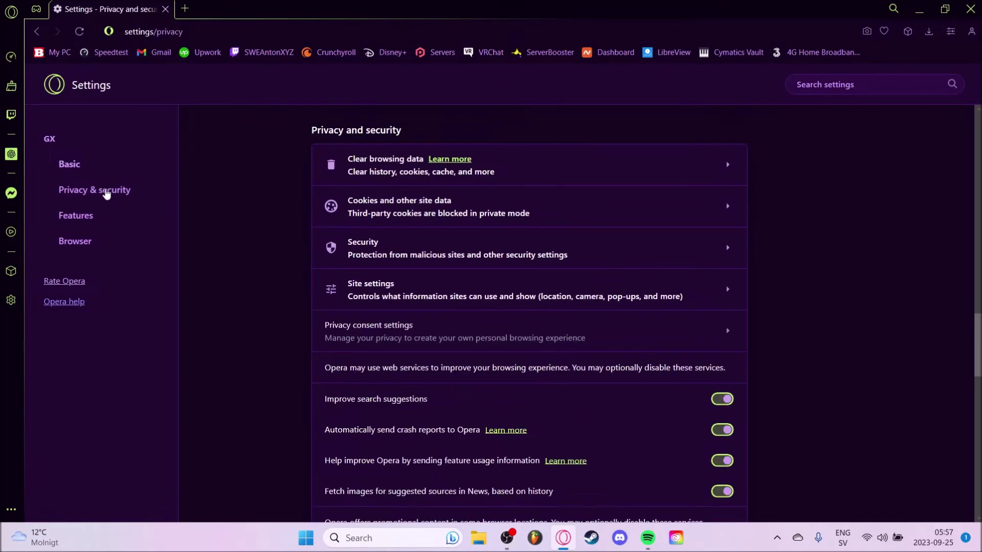
pyautogui.click(460, 208)
pyautogui.scroll(-3, 460, 207)
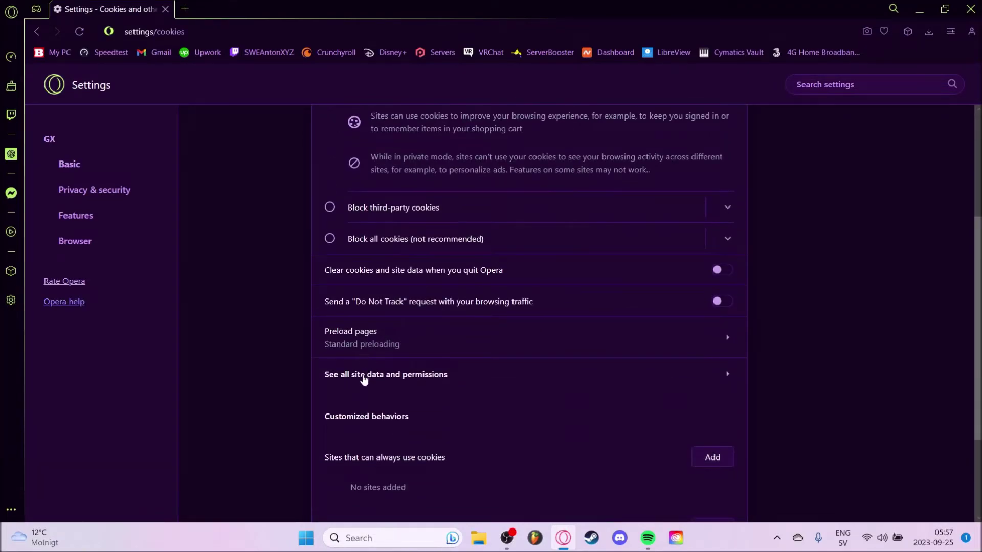
pyautogui.click(433, 378)
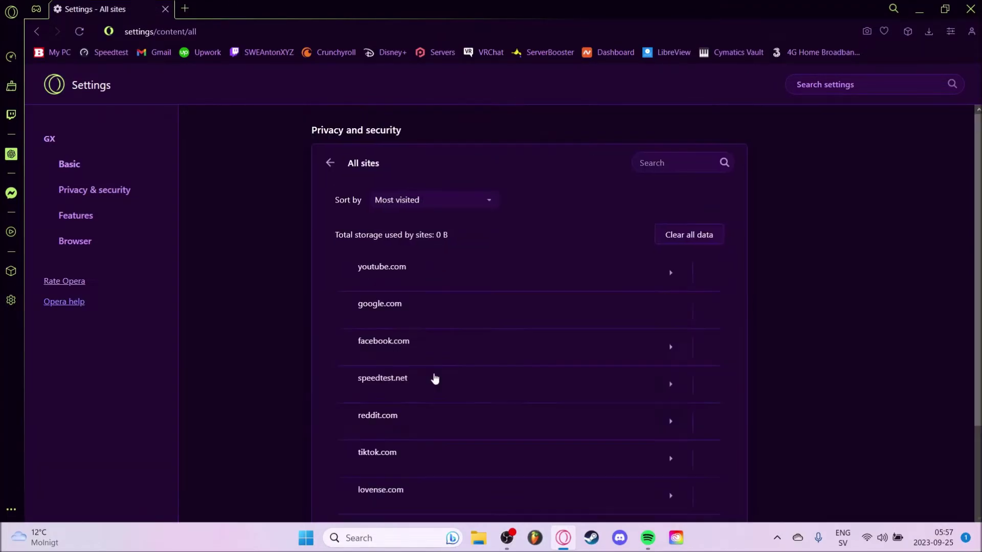
# - Filter the site data for 'roblox' and clear all roblox.com cookies and permissions
pyautogui.click(666, 165)
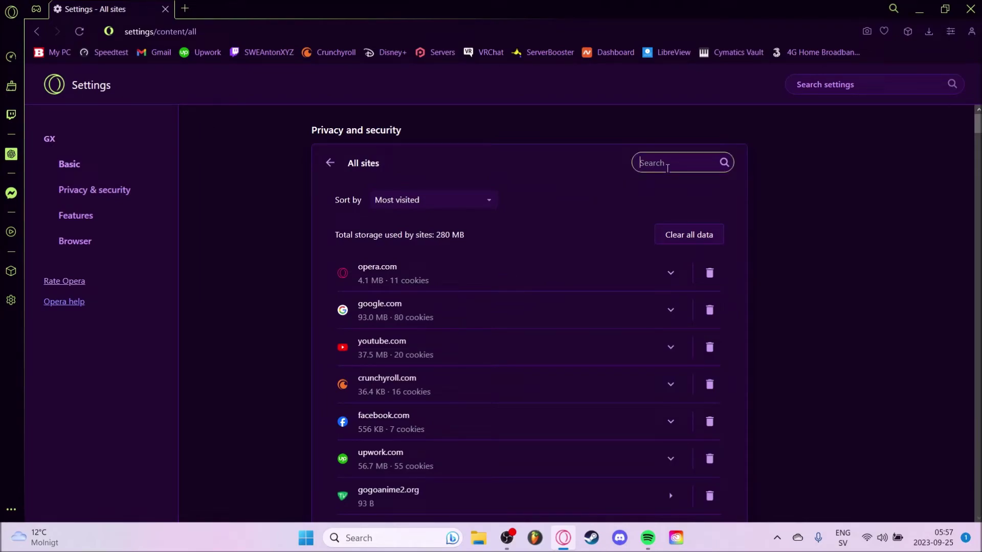
pyautogui.write('roblox')
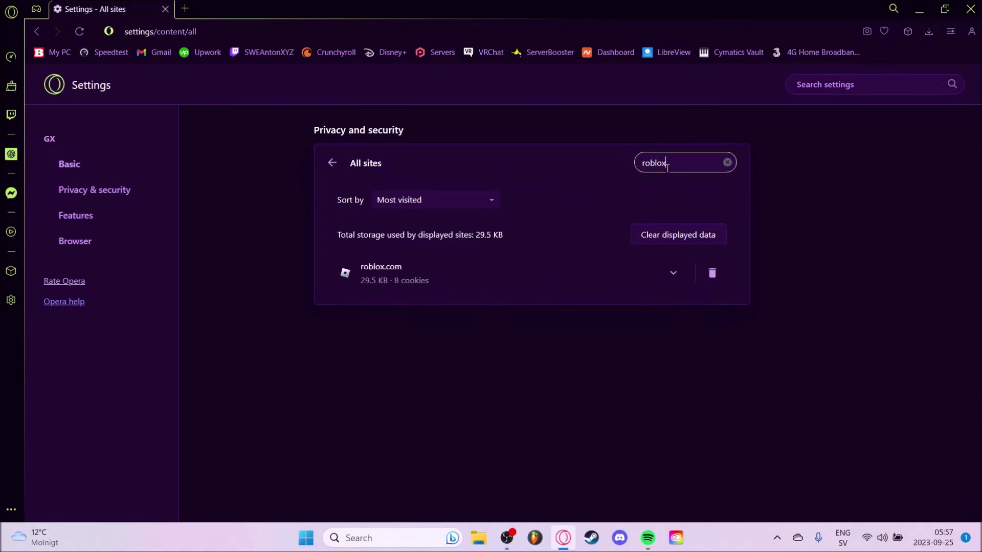
pyautogui.click(710, 273)
pyautogui.click(649, 336)
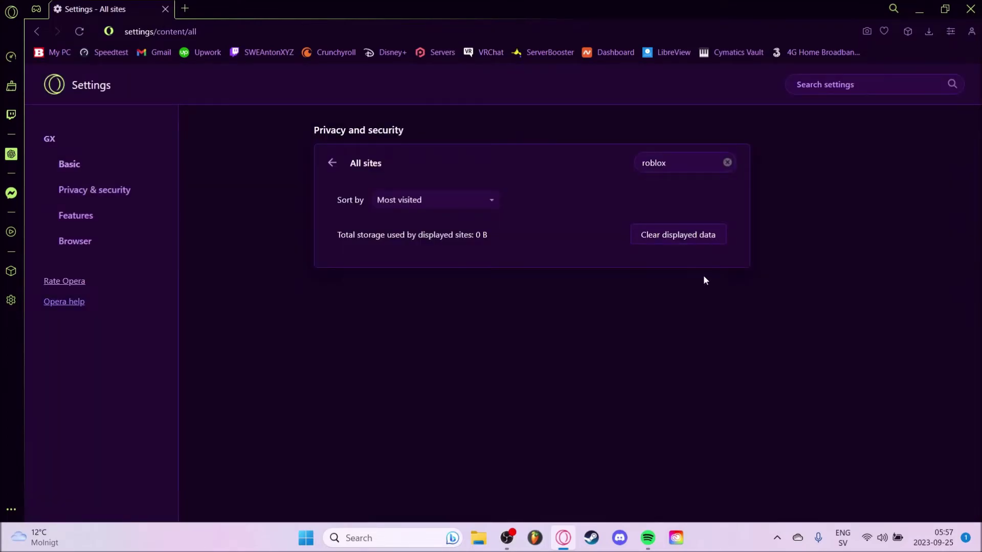
pyautogui.click(441, 34)
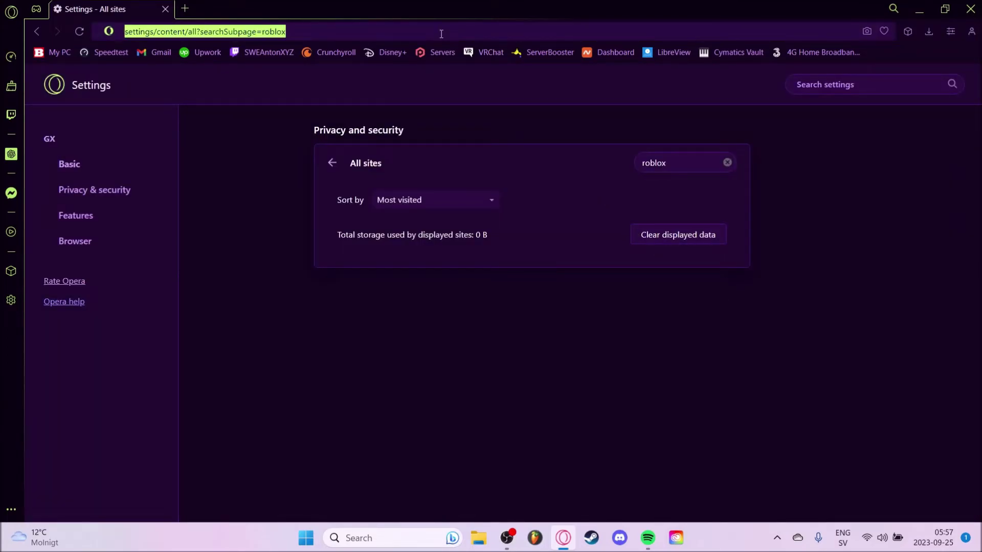
pyautogui.write('roblox.com')
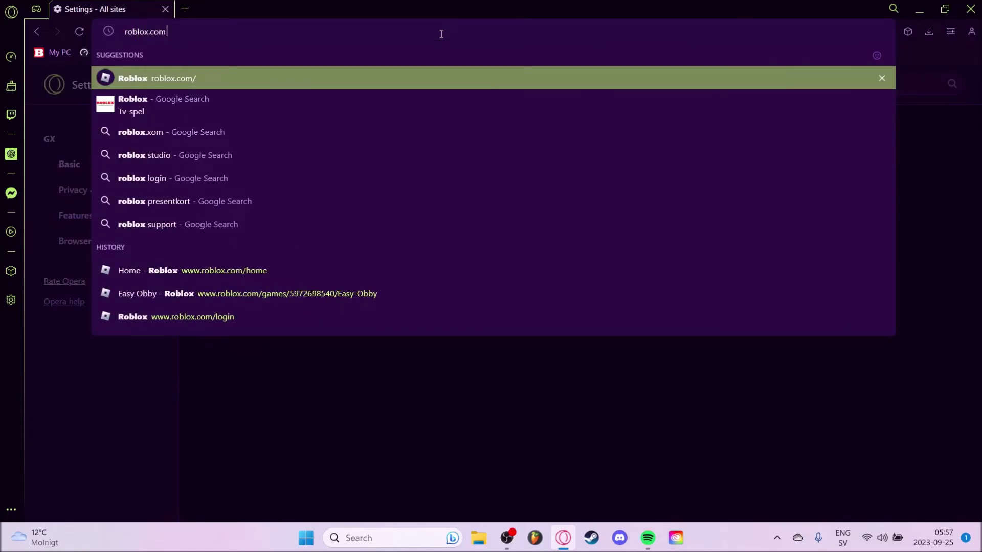
# - Load roblox.com, accept all cookies and log in with the saved credentials
pyautogui.press('Return')
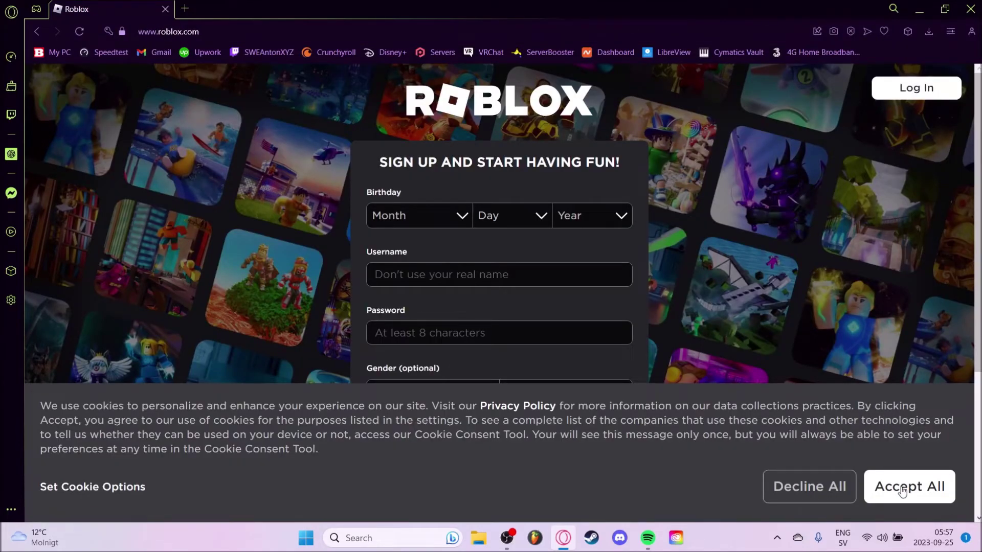
pyautogui.click(902, 486)
pyautogui.click(926, 100)
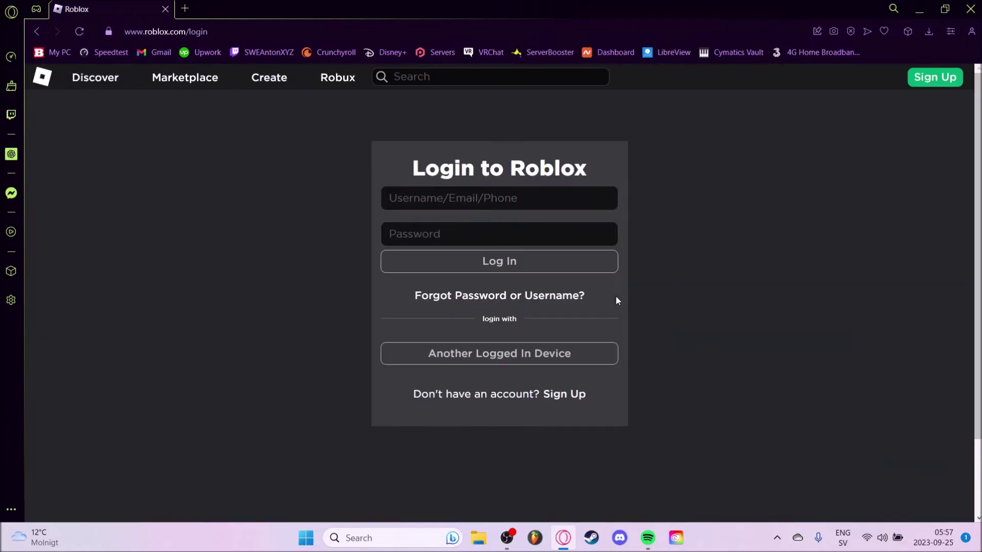
pyautogui.click(499, 251)
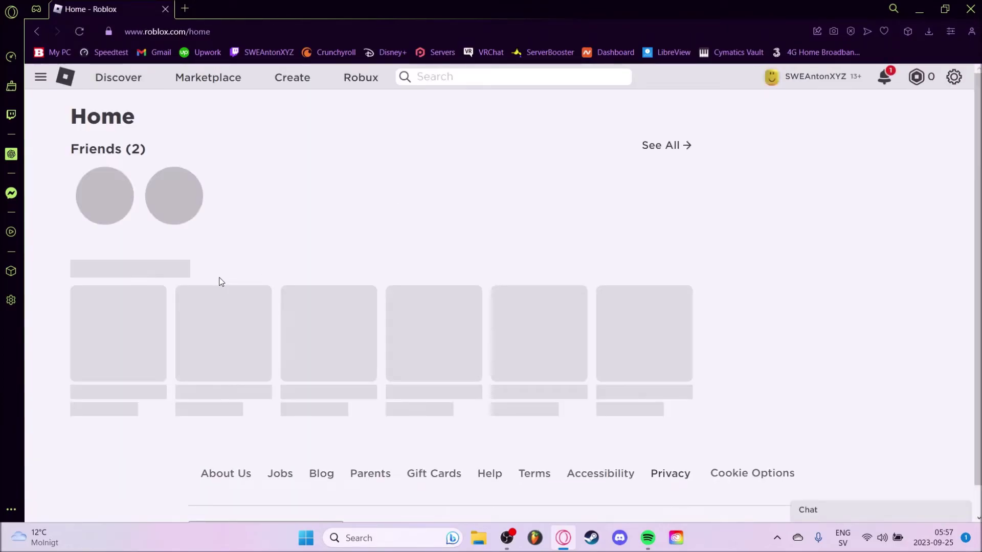
# - From the Easy Obby game page, start Play and save the Roblox Player installer to Downloads
pyautogui.click(135, 337)
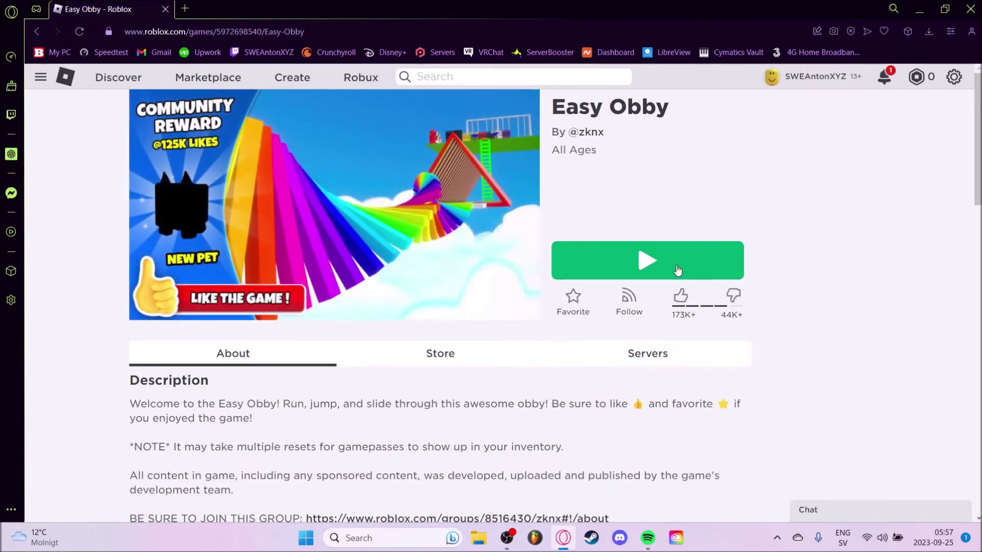
pyautogui.click(663, 265)
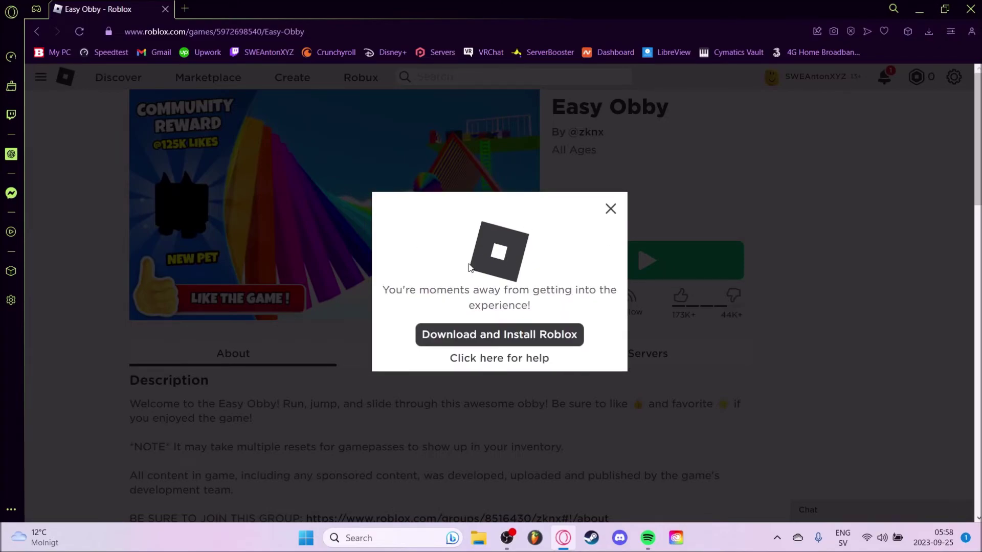
pyautogui.click(503, 343)
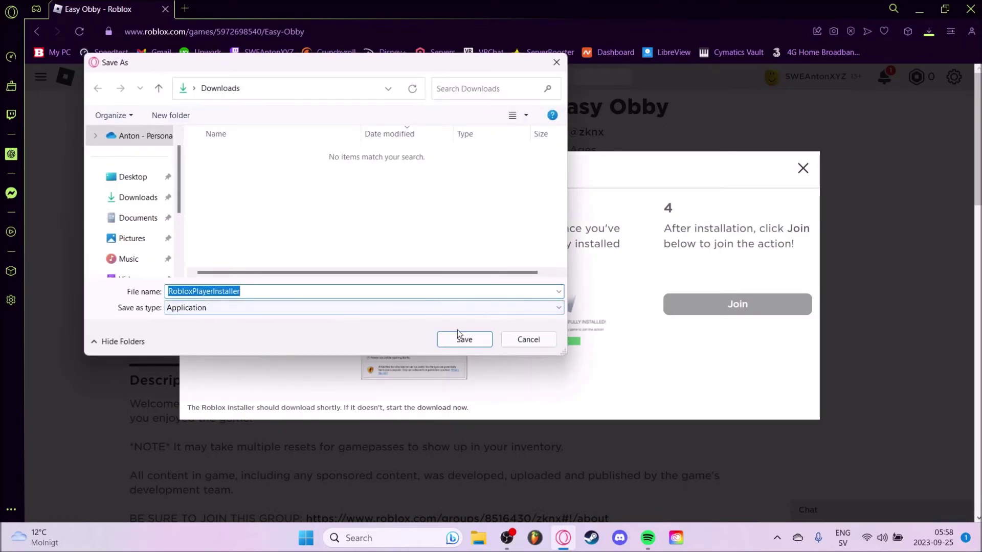
pyautogui.click(464, 340)
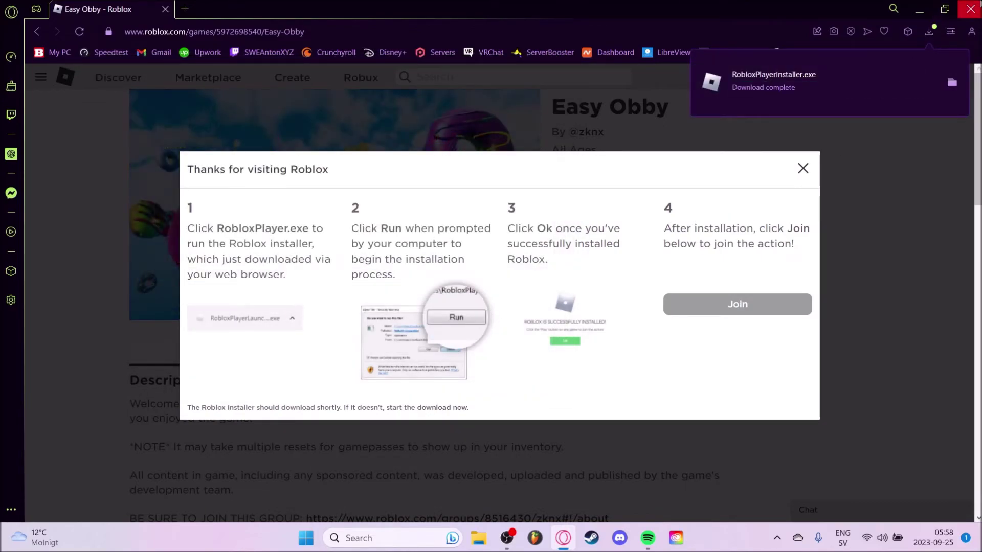
# - Close Opera, then run RobloxPlayerInstaller from the Downloads folder in File Explorer
pyautogui.click(970, 8)
pyautogui.click(479, 538)
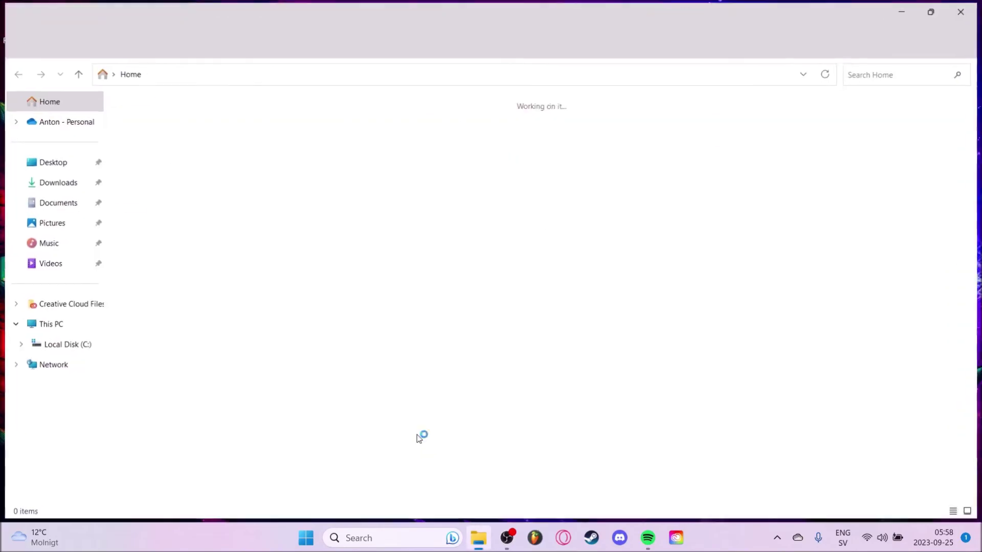
pyautogui.click(63, 188)
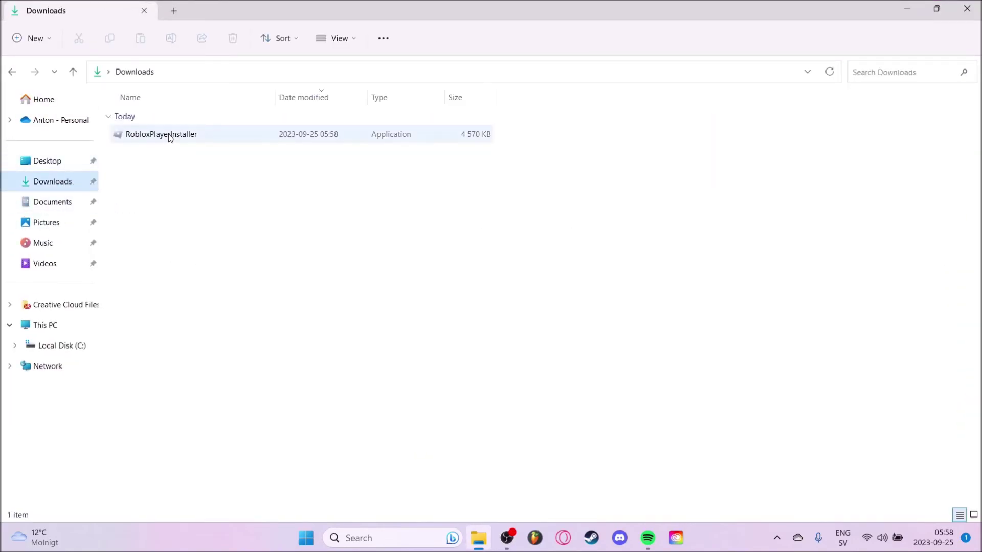
pyautogui.moveTo(163, 136)
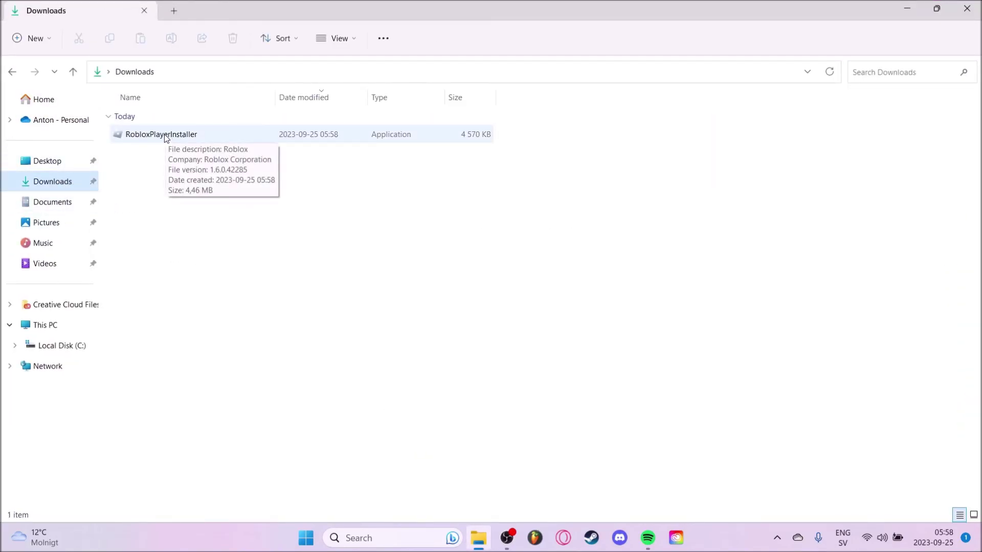
pyautogui.doubleClick(166, 135)
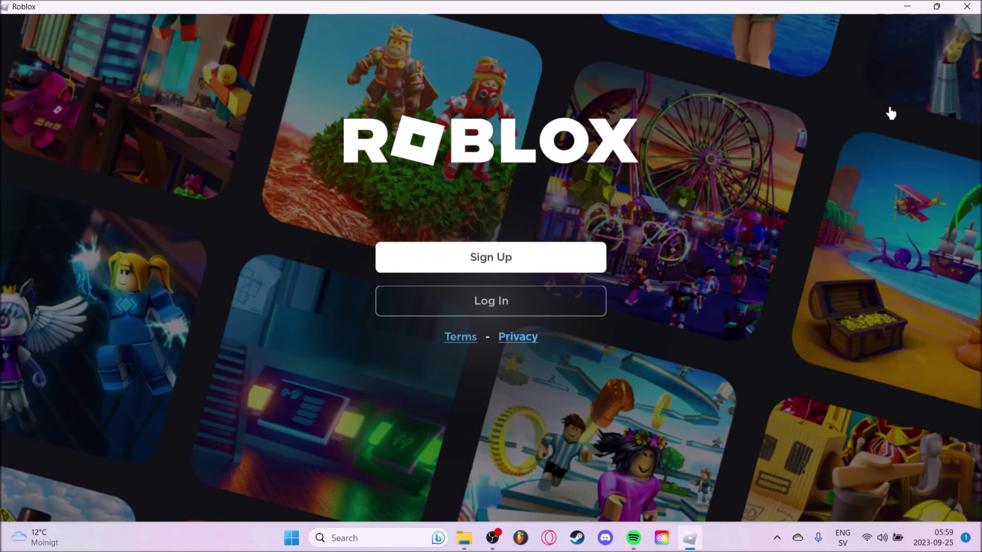
# - Log into the reinstalled Roblox app so the Discover page of games loads
pyautogui.click(515, 305)
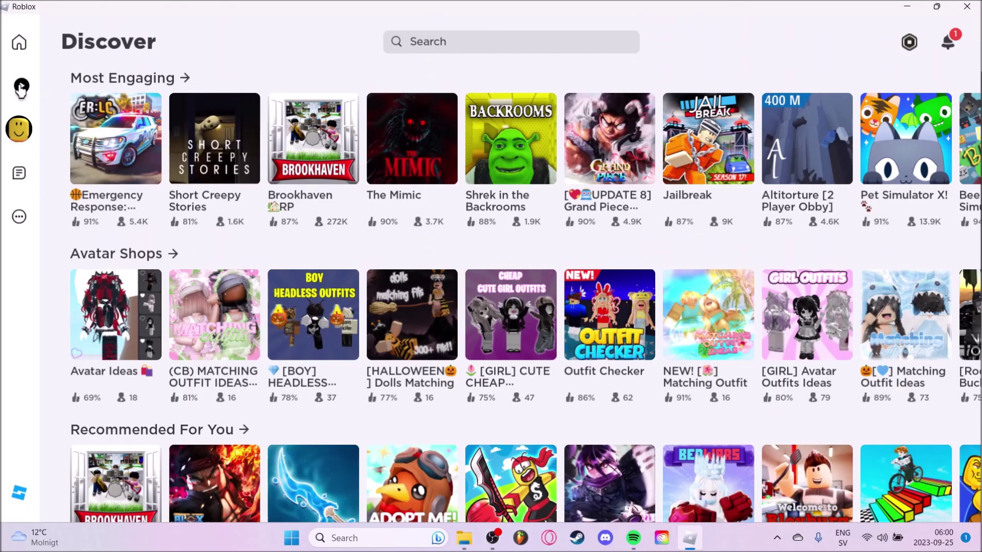